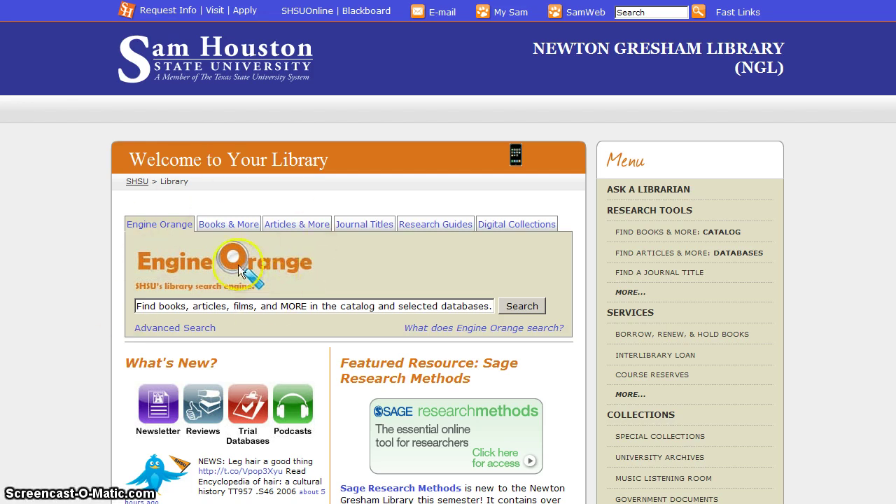
# From the SHSU library home page, go to Engine Orange's Advanced Search form
pyautogui.click(183, 305)
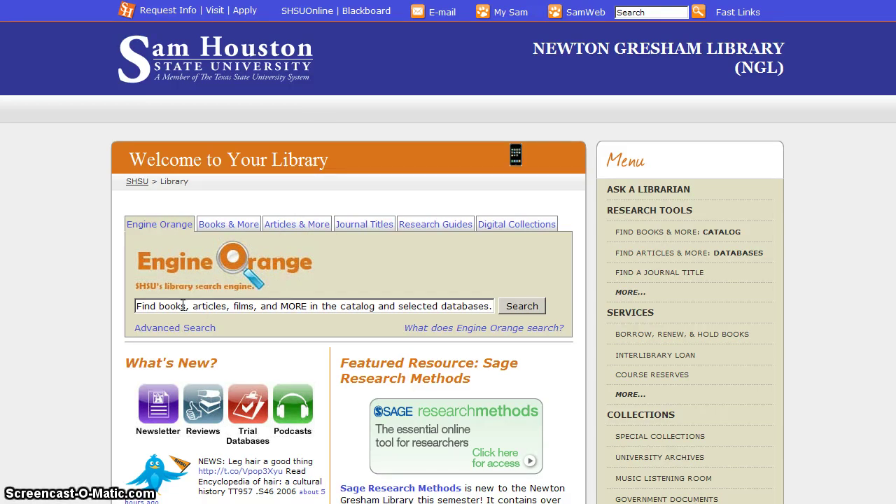
pyautogui.click(157, 329)
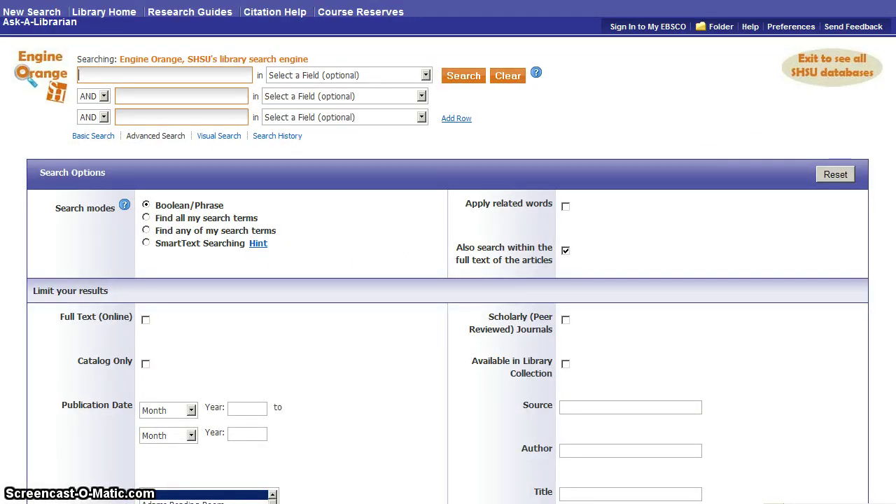
pyautogui.scroll(-1, 448, 253)
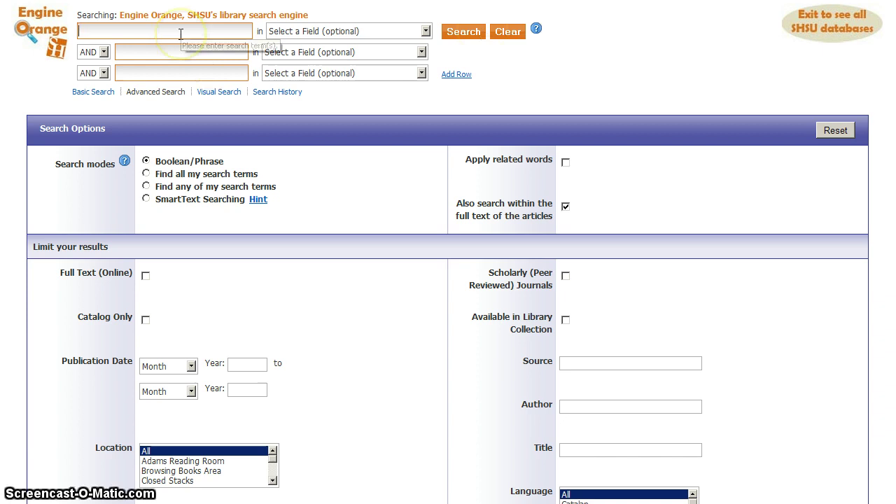
pyautogui.click(425, 31)
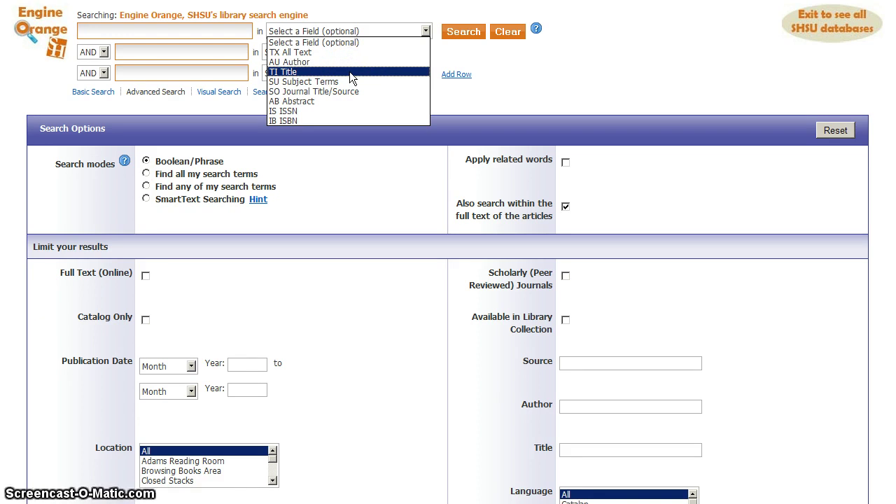
pyautogui.click(519, 59)
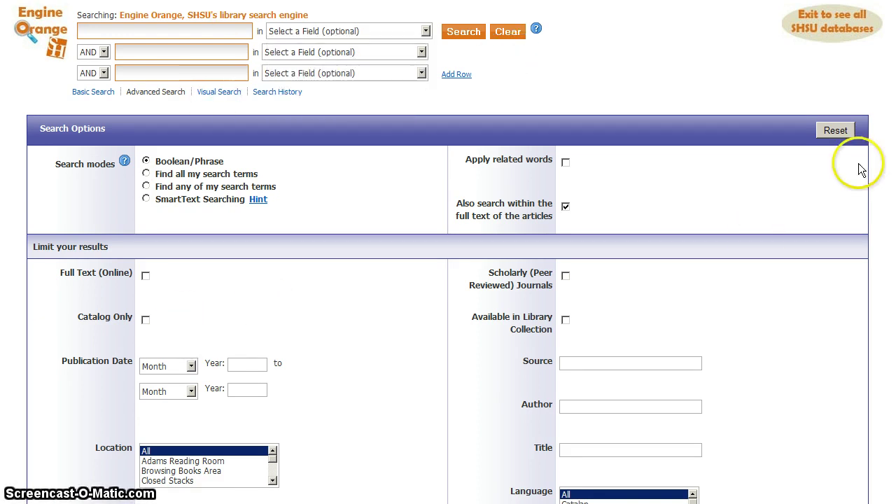
pyautogui.scroll(-2, 610, 209)
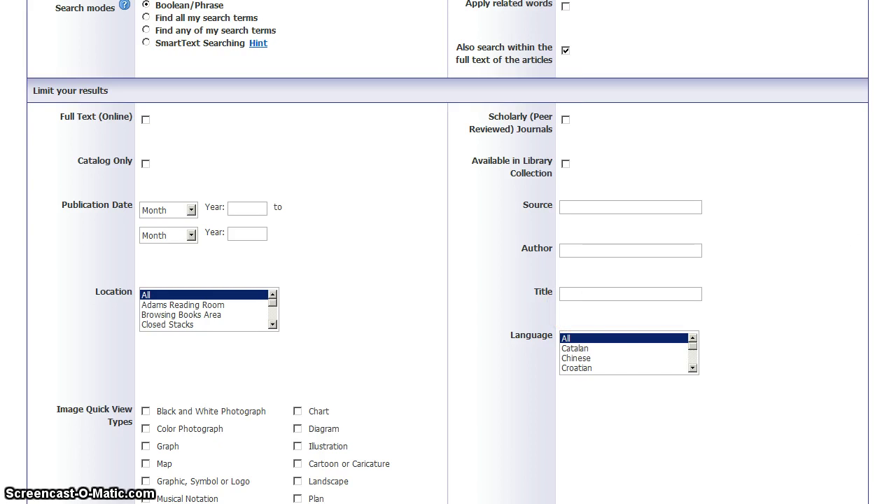
# Enter "global warming" as the first search term and penguins as the second
pyautogui.scroll(5, 886, 140)
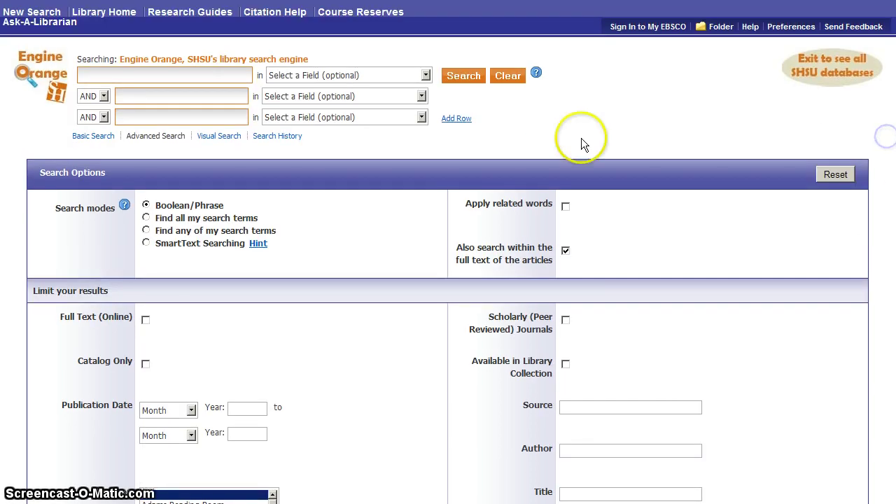
pyautogui.click(198, 79)
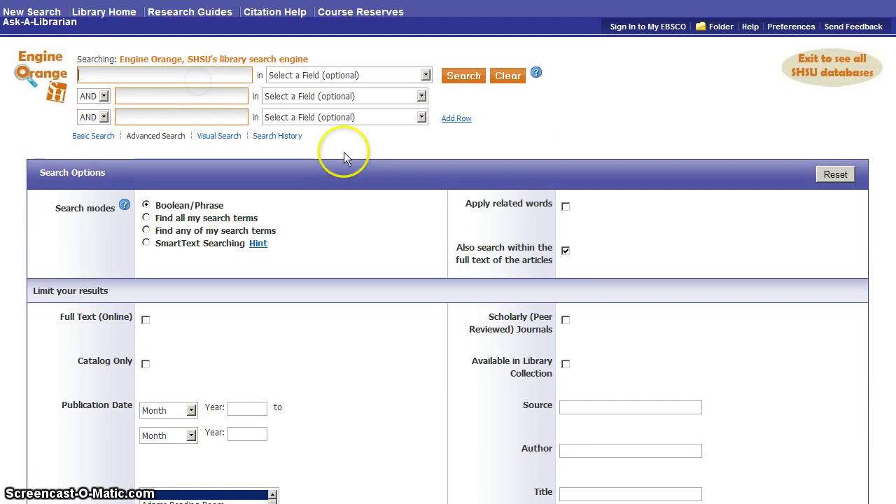
pyautogui.write('"glob')
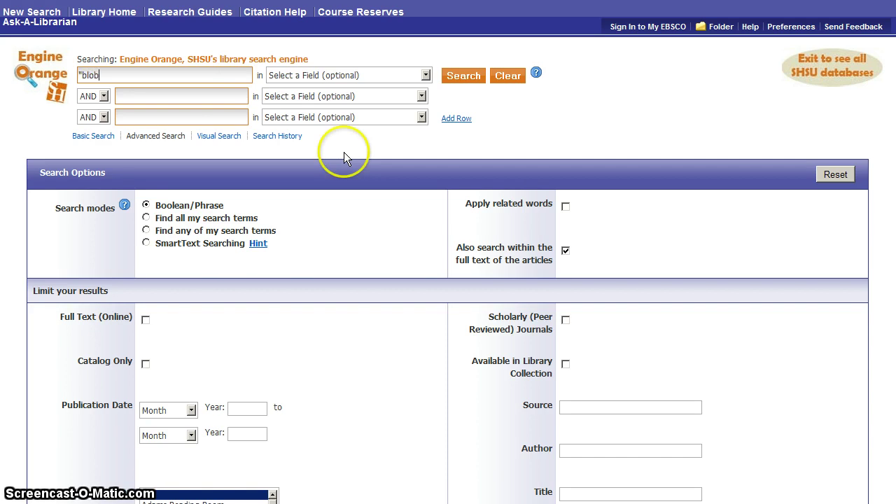
pyautogui.write('al warming"')
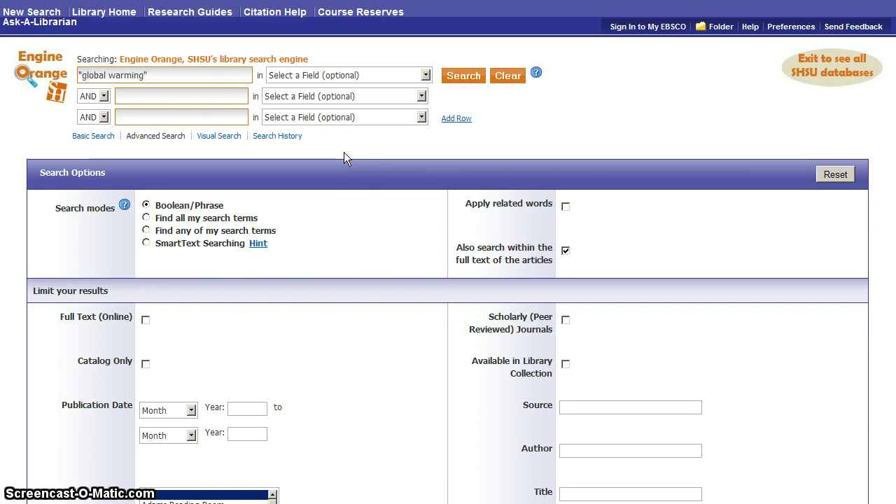
pyautogui.click(171, 98)
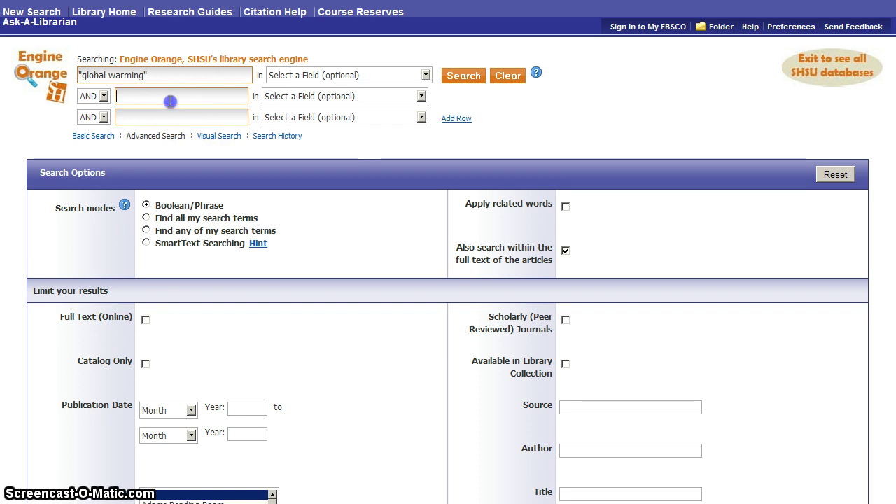
pyautogui.write('penguins')
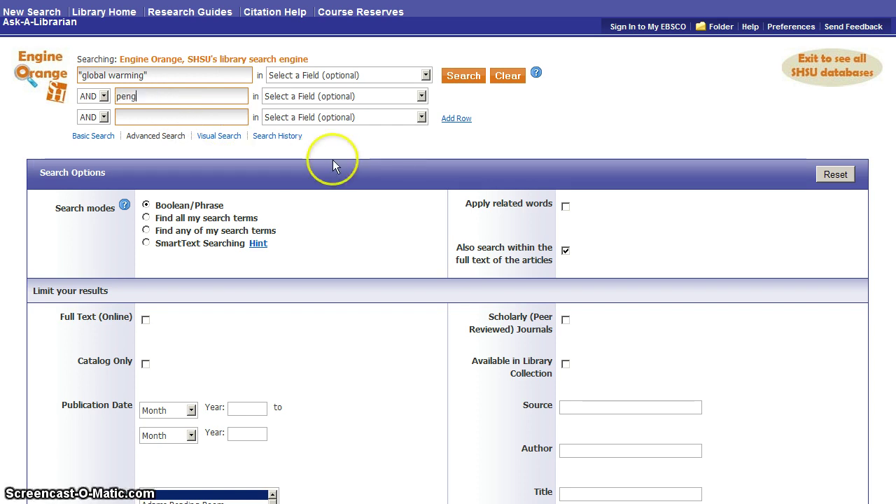
pyautogui.click(189, 75)
pyautogui.click(186, 96)
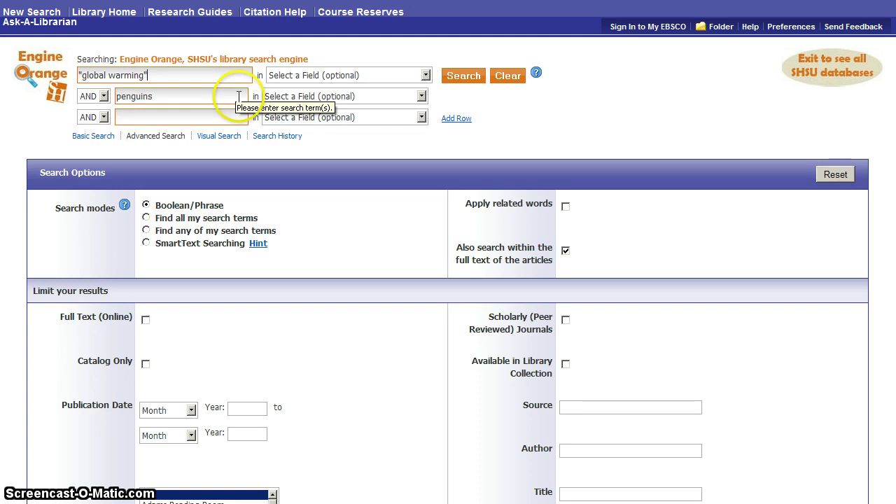
pyautogui.click(386, 149)
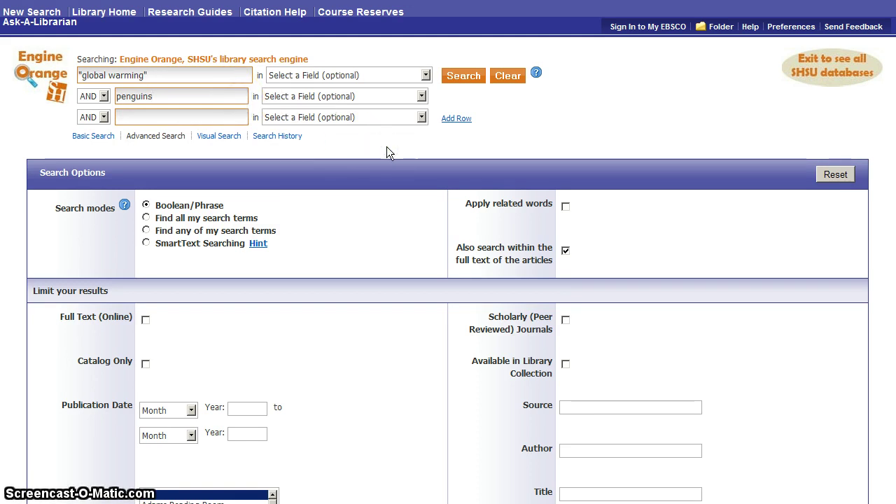
# Keep AND between the terms and run the search, returning 24,338 results
pyautogui.click(103, 98)
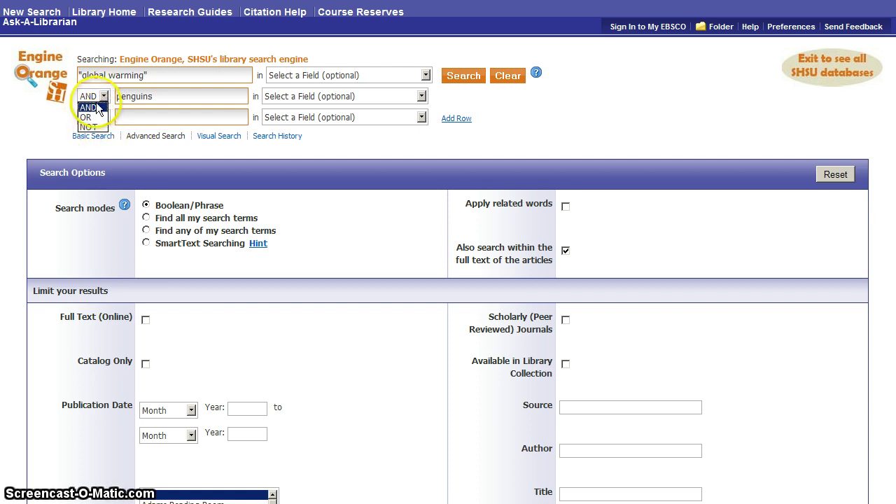
pyautogui.click(105, 105)
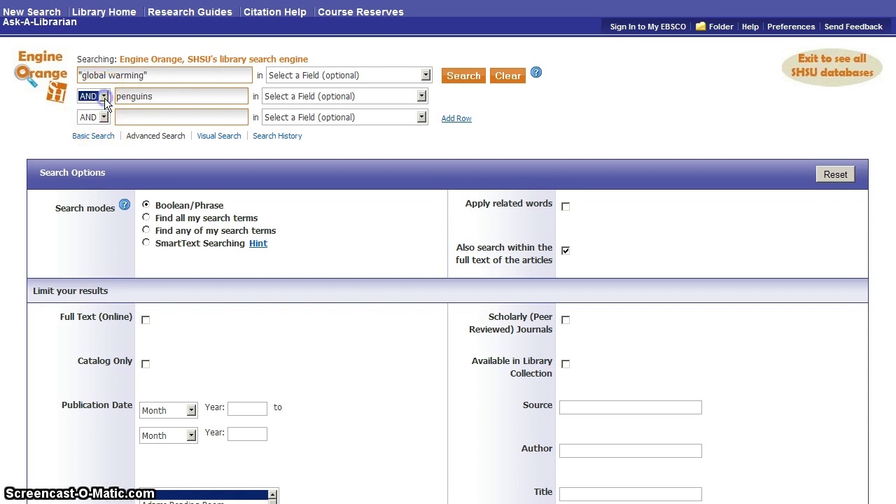
pyautogui.click(165, 77)
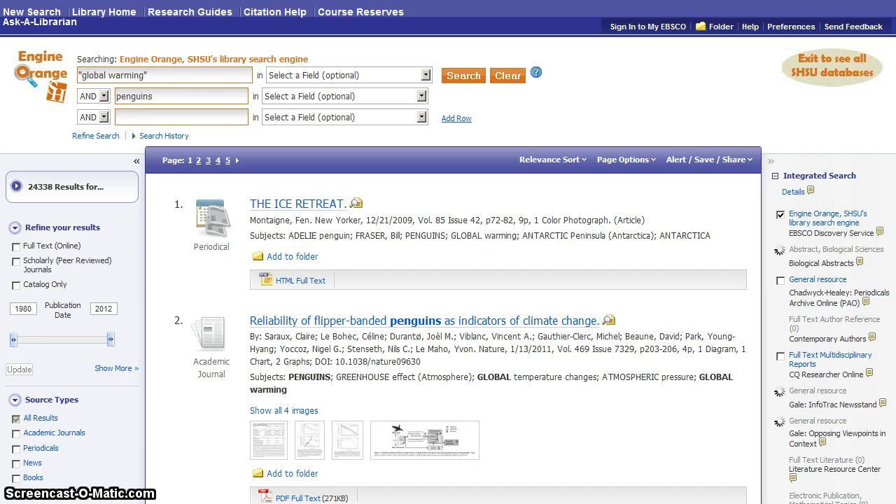
# Expand the Source Types filter in the left sidebar to its full list
pyautogui.scroll(-1, 448, 252)
pyautogui.scroll(-4, 448, 253)
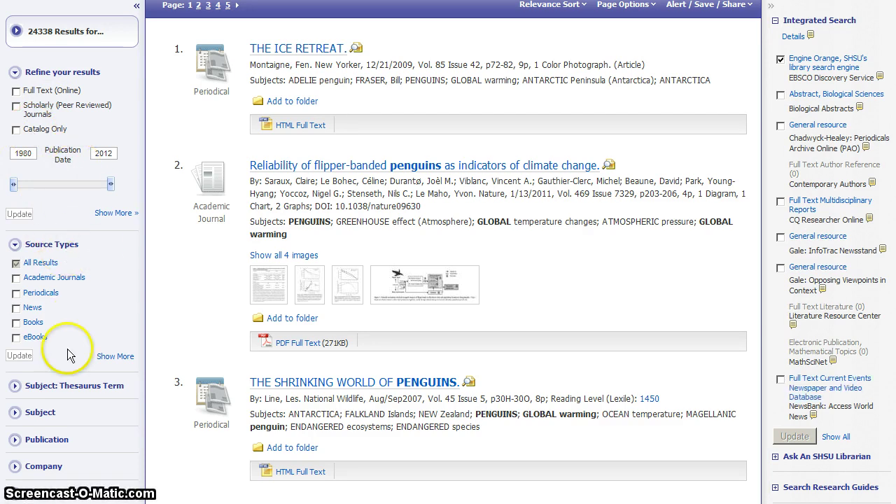
pyautogui.click(61, 298)
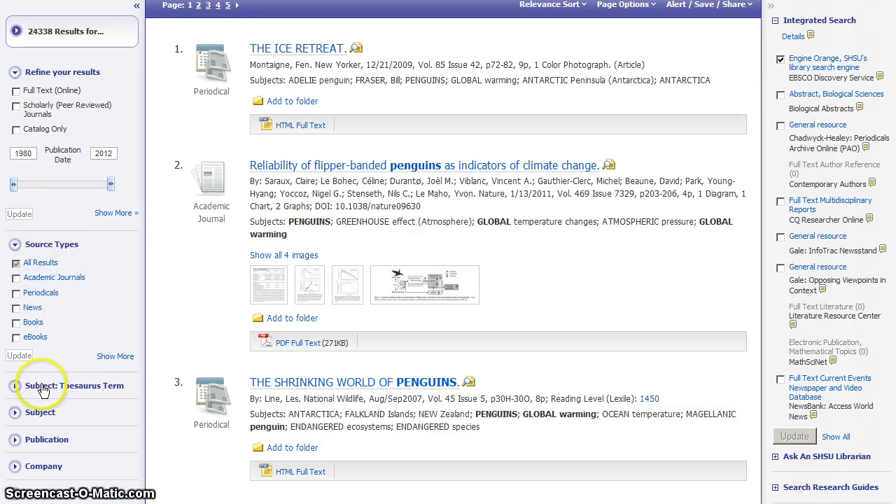
# Tick Academic Journals and Books in the full Source Types list
pyautogui.click(112, 358)
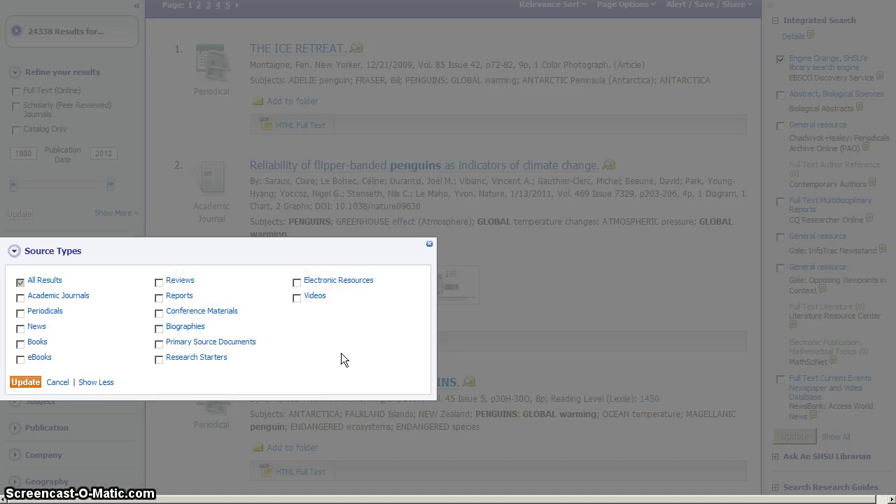
pyautogui.click(21, 298)
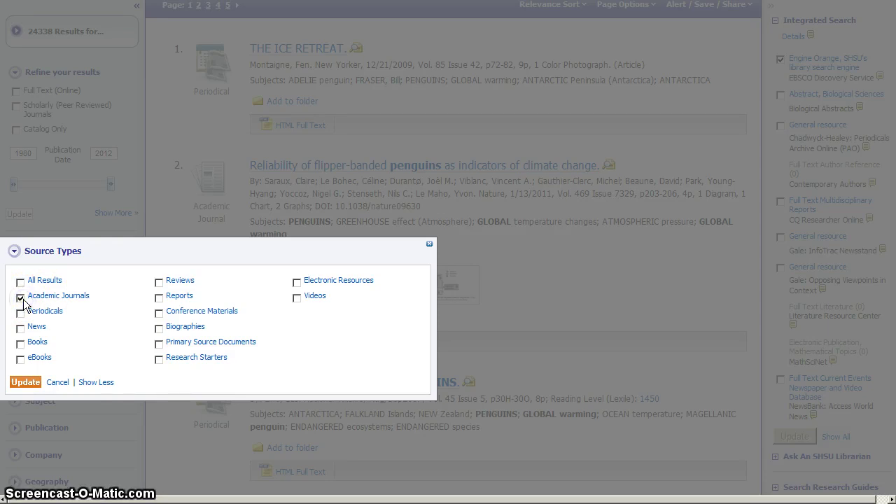
pyautogui.click(21, 344)
# Apply the Academic Journals and Books limit and browse the 8,662 filtered results
pyautogui.click(26, 383)
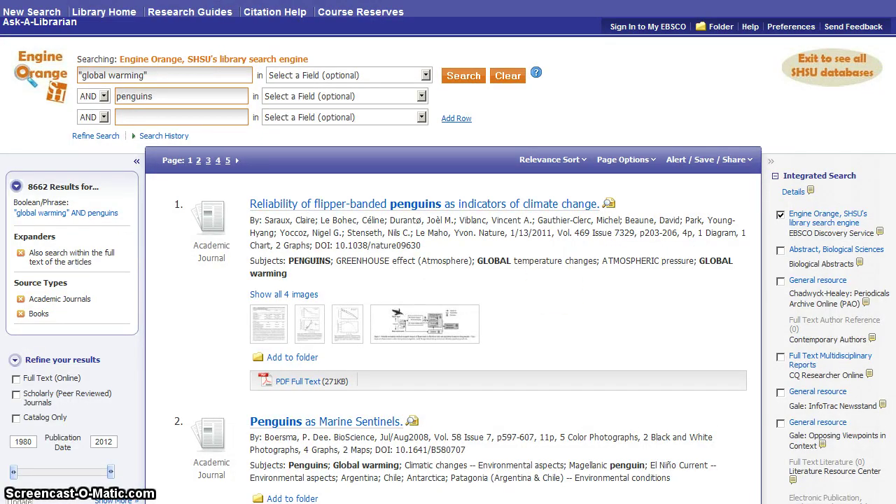
pyautogui.scroll(-4, 448, 280)
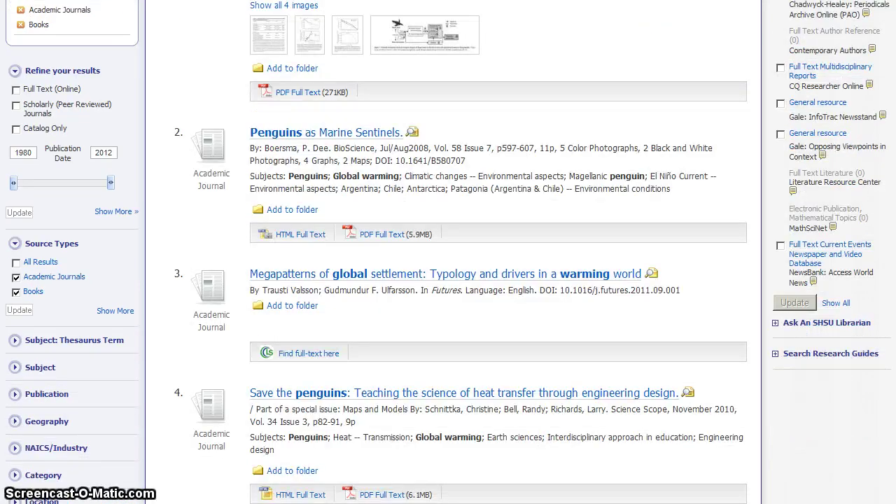
pyautogui.scroll(-1, 448, 281)
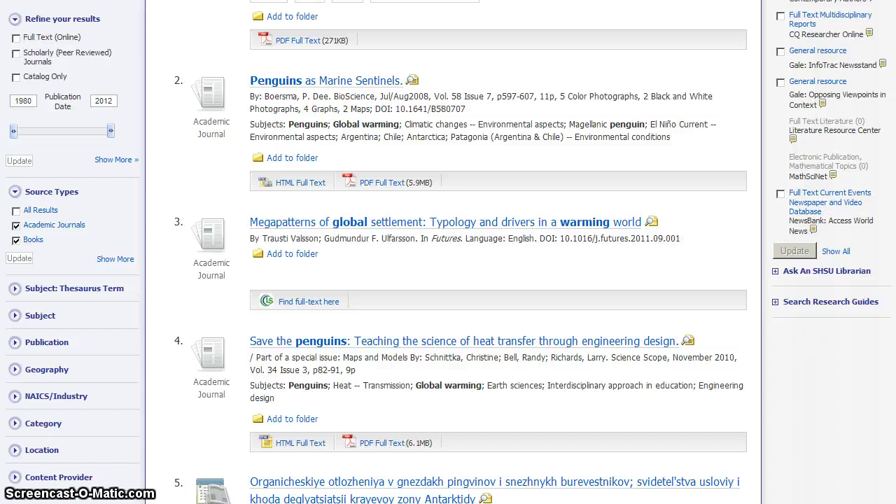
pyautogui.scroll(-2, 498, 252)
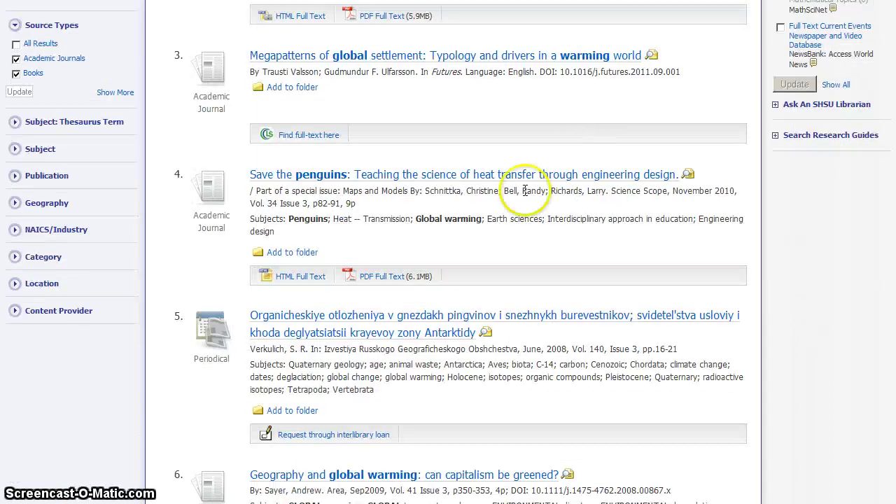
pyautogui.click(15, 149)
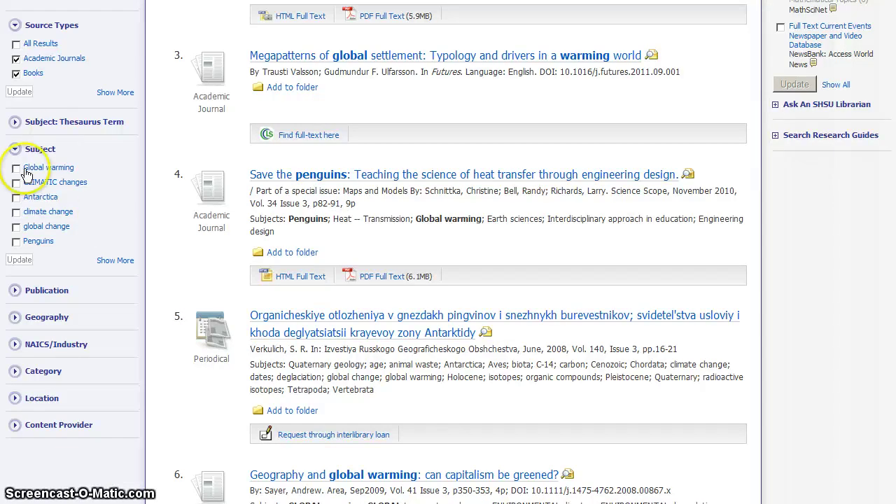
pyautogui.click(114, 260)
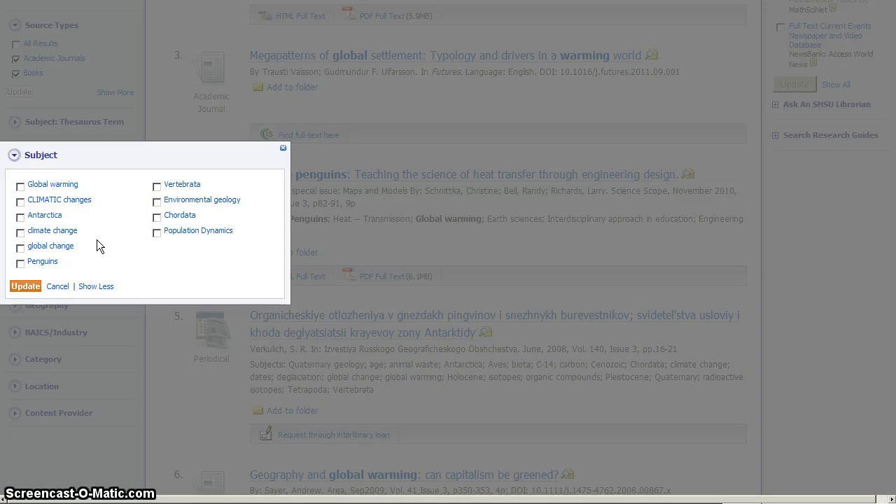
pyautogui.click(59, 288)
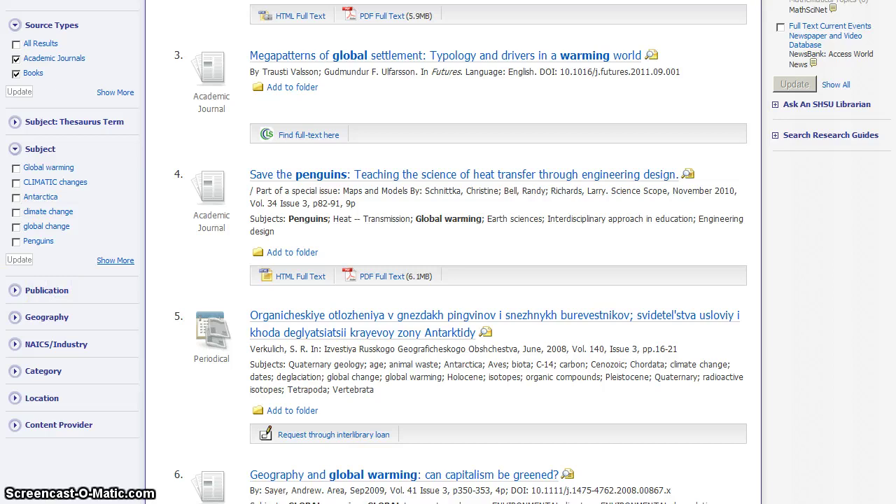
pyautogui.click(15, 292)
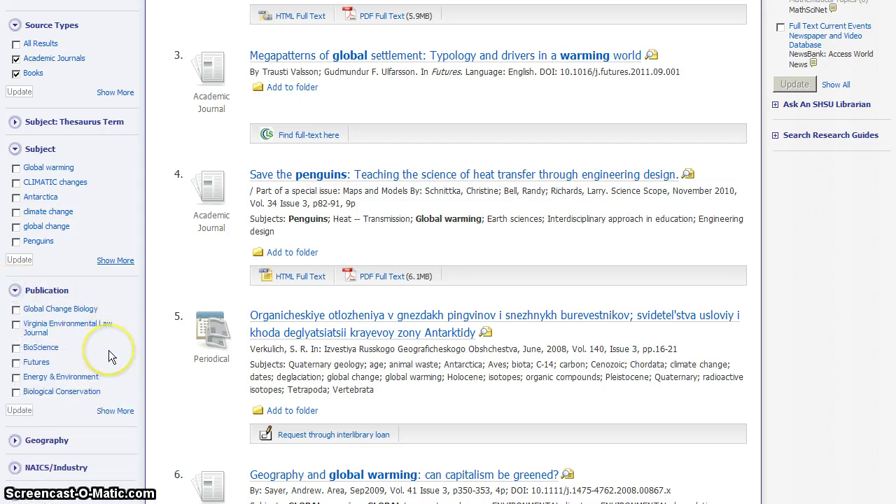
pyautogui.click(16, 291)
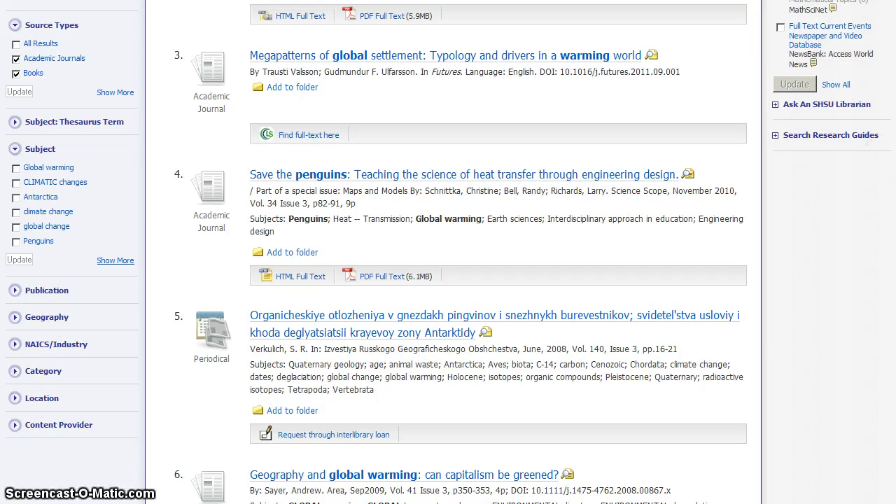
pyautogui.scroll(10, 448, 252)
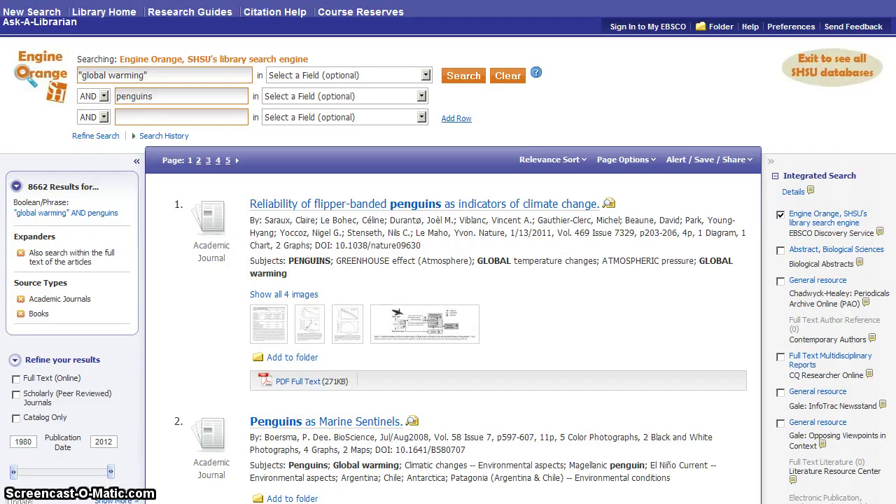
pyautogui.scroll(-3, 448, 252)
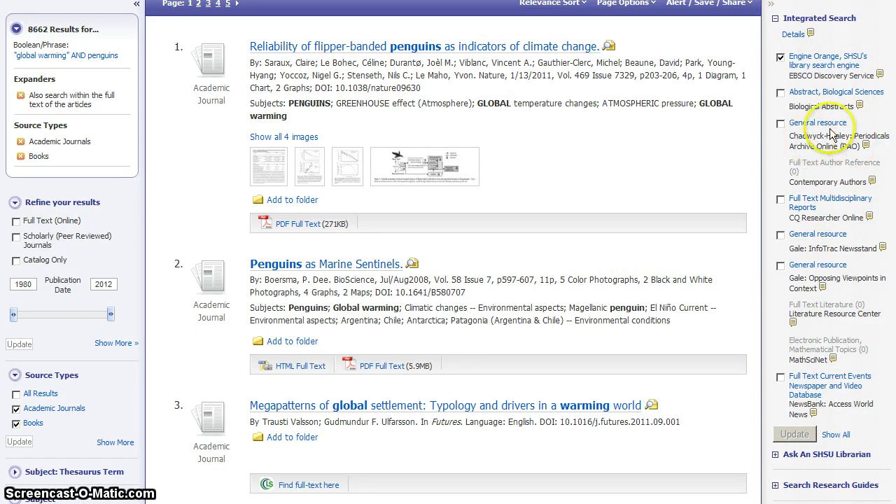
pyautogui.doubleClick(796, 279)
pyautogui.tripleClick(797, 278)
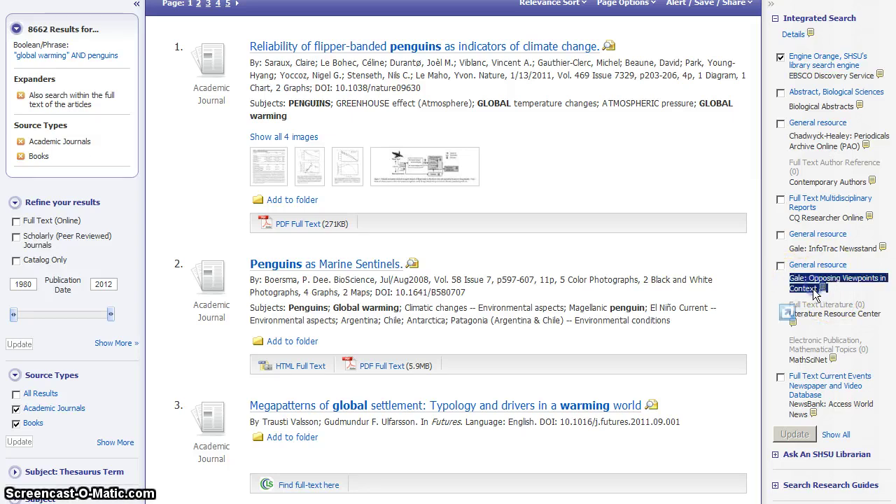
pyautogui.click(807, 289)
pyautogui.moveTo(832, 268)
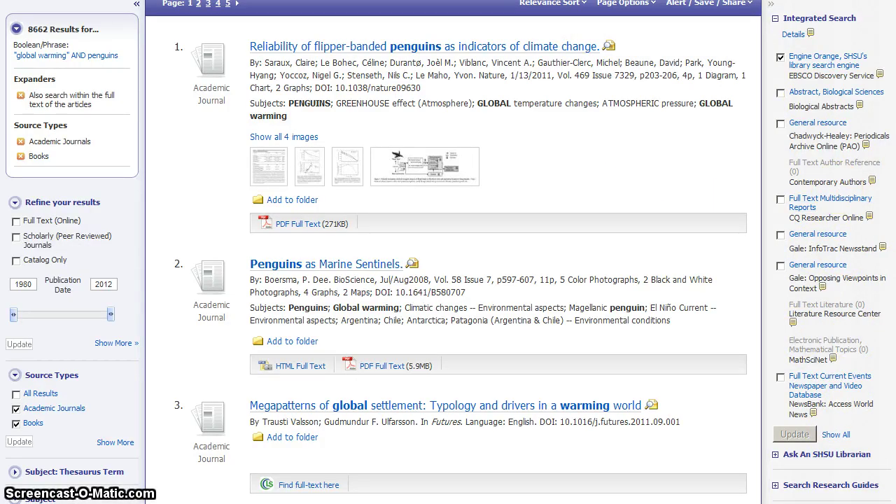
pyautogui.scroll(5, 448, 252)
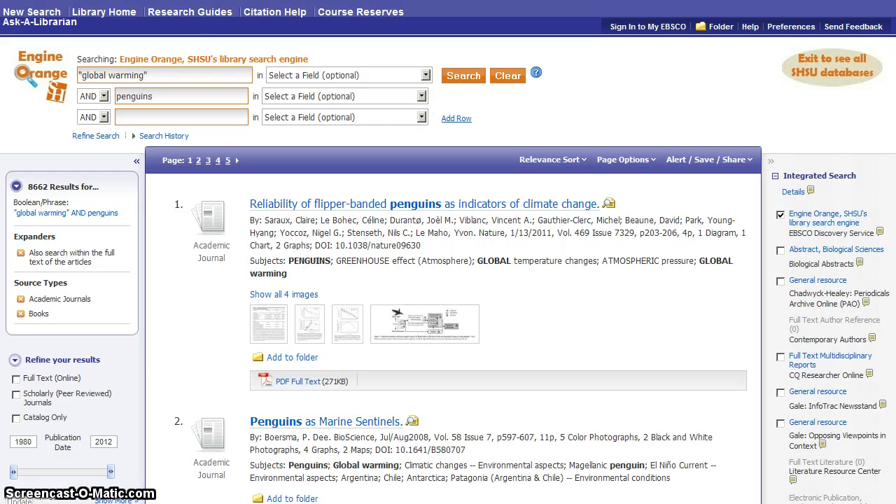
pyautogui.click(743, 161)
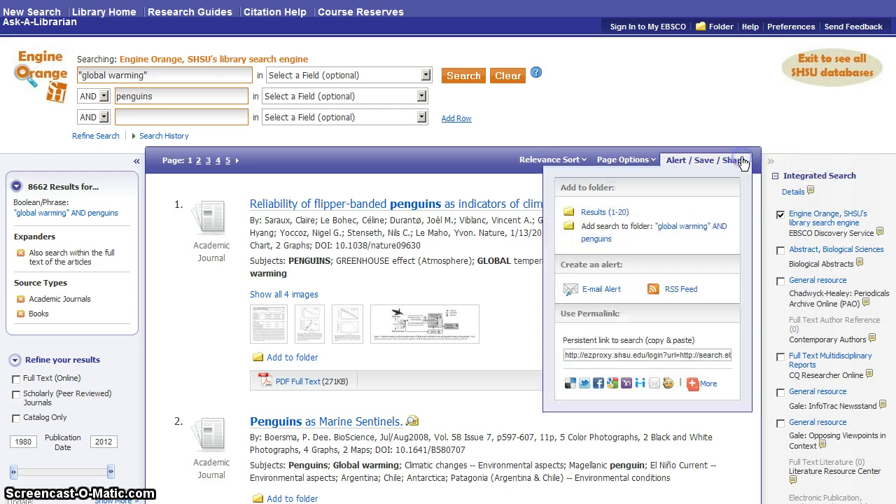
pyautogui.click(647, 354)
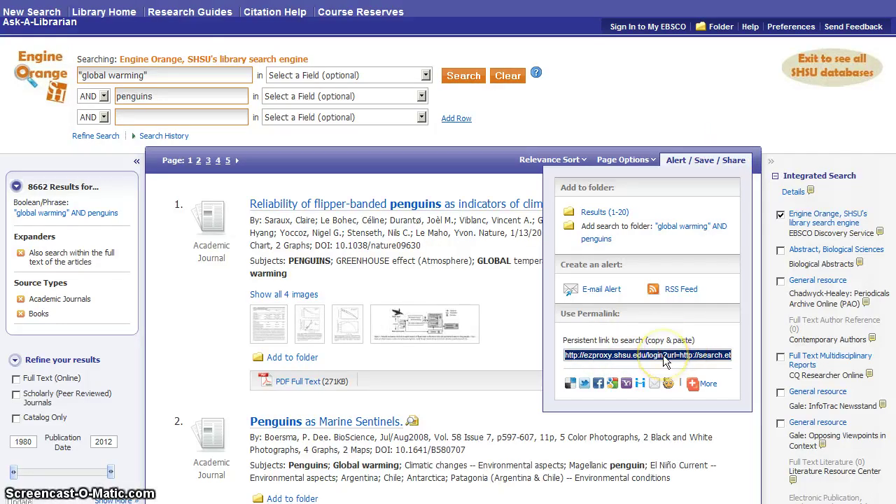
pyautogui.click(748, 160)
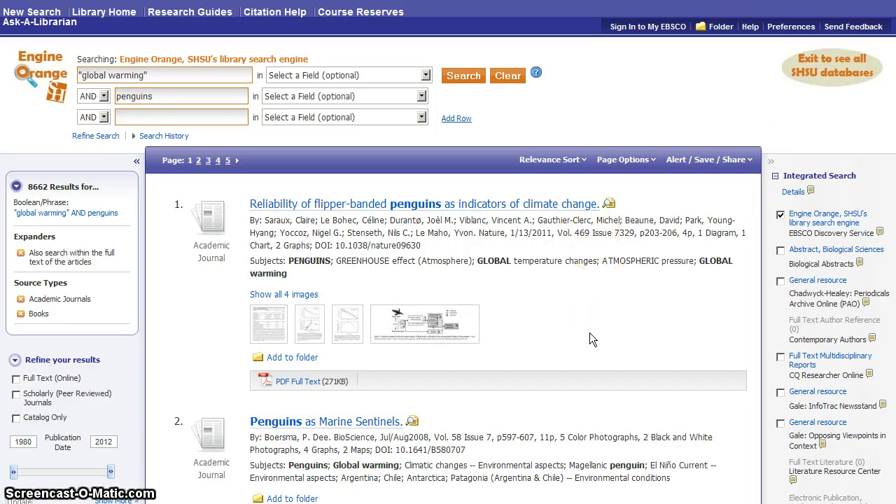
# Exit Engine Orange to the SHSU library's Databases A–Z page
pyautogui.click(586, 271)
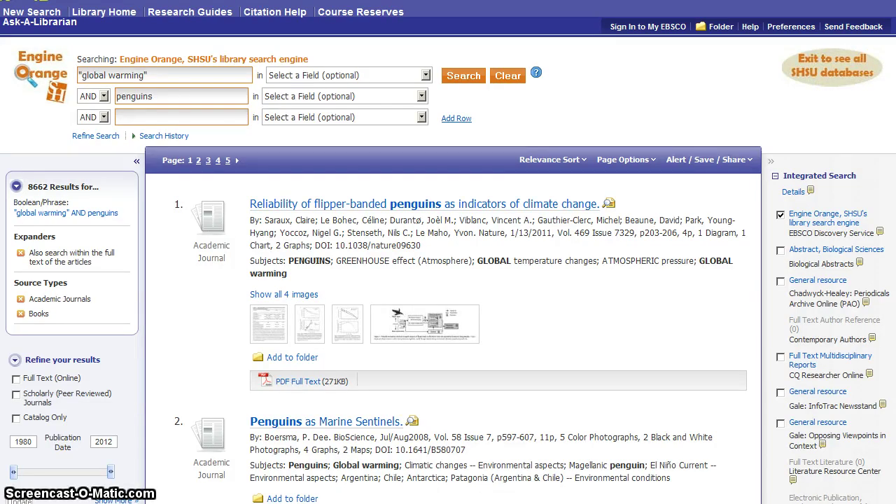
pyautogui.click(809, 98)
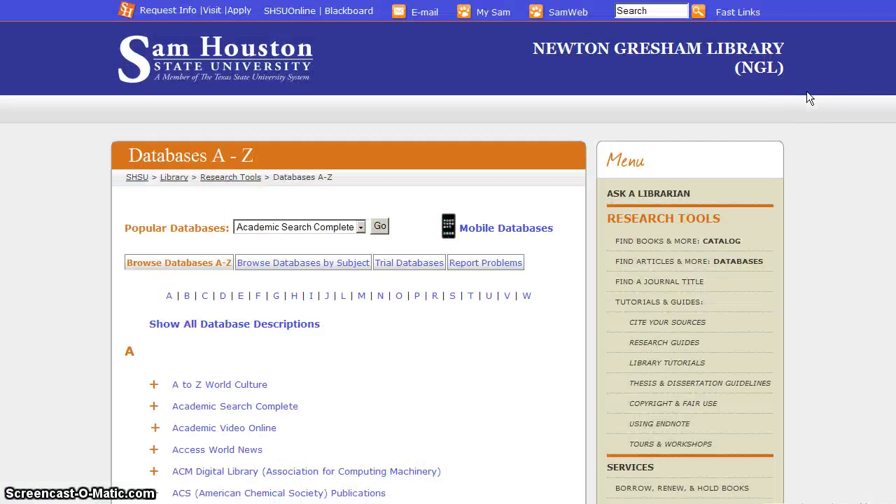